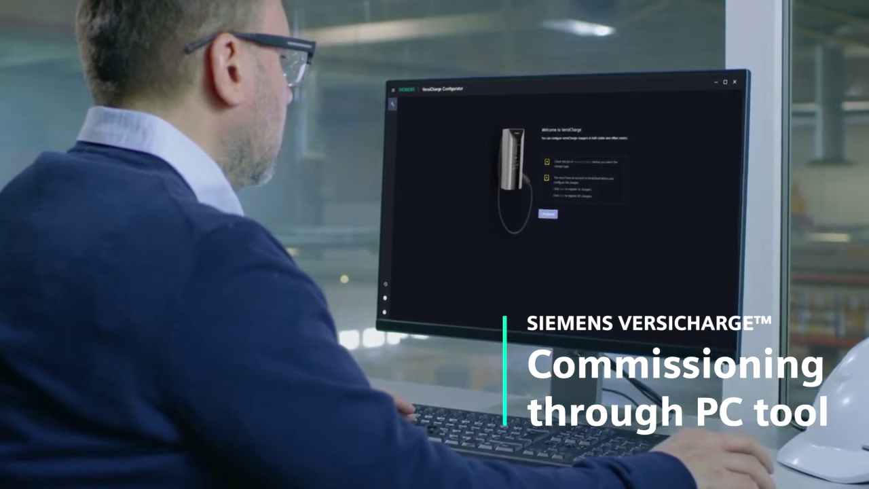
Step: Load the Siemens VersiCharge AC Series page and scroll down to its Technical documentation section
left_click(547, 214)
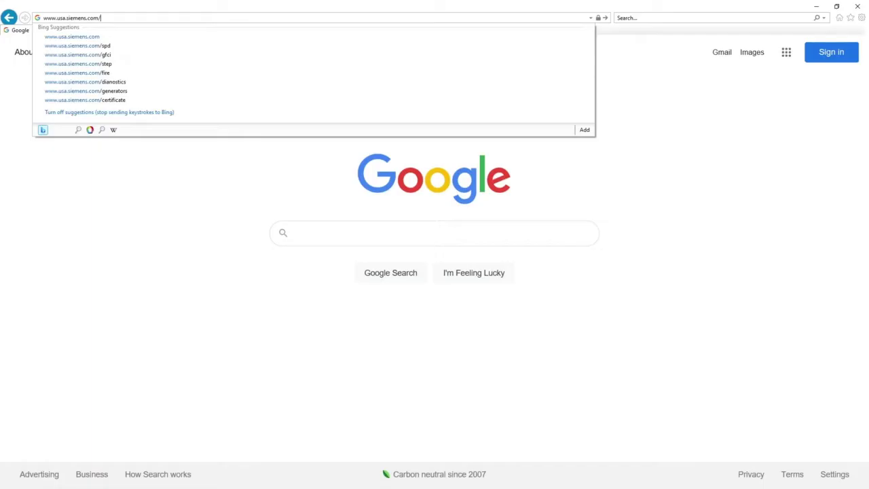
type("versicharge")
key("Return")
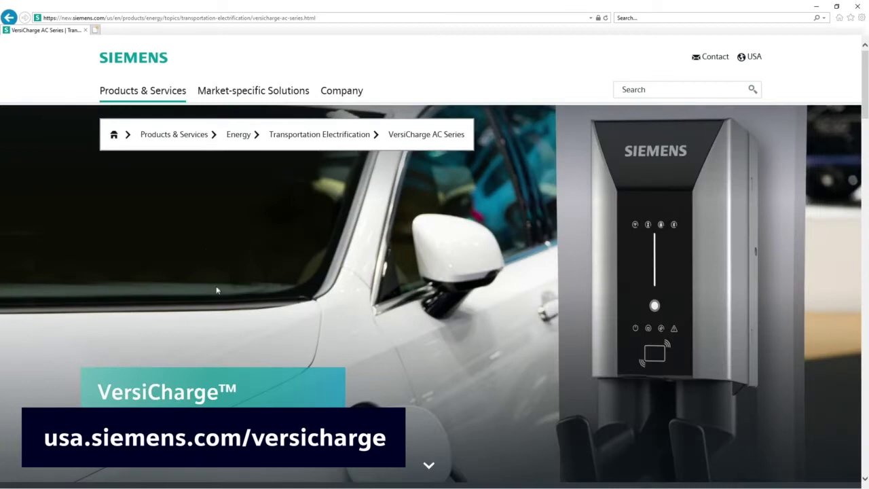
scroll(212, 354, "down", 10)
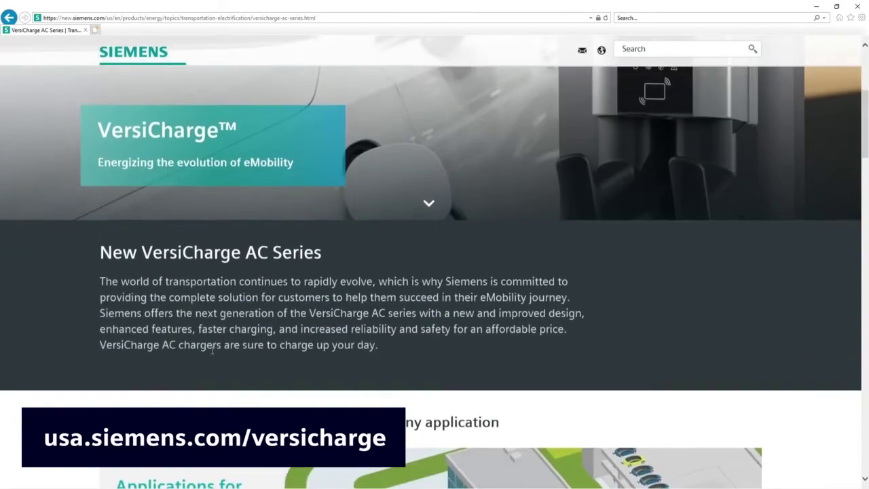
scroll(212, 354, "down", 10)
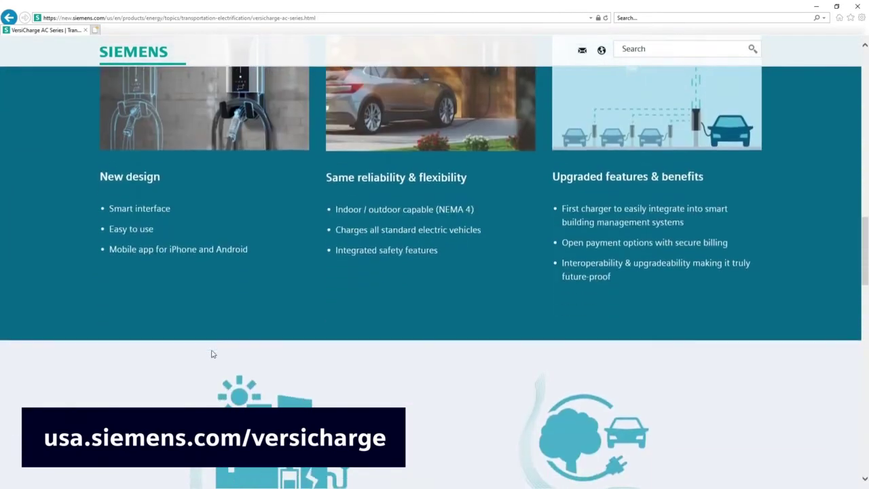
scroll(212, 354, "down", 6)
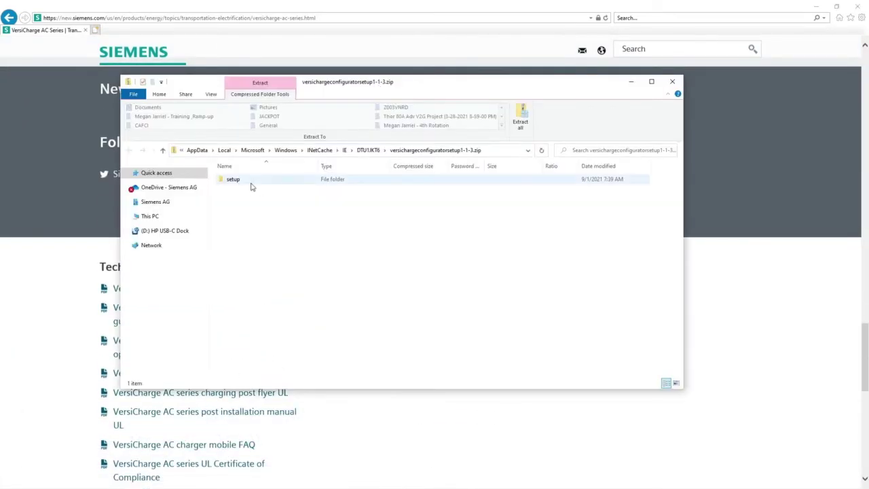
Step: Open the zip's setup folder and run Setup.exe to launch the installer
double_click(250, 180)
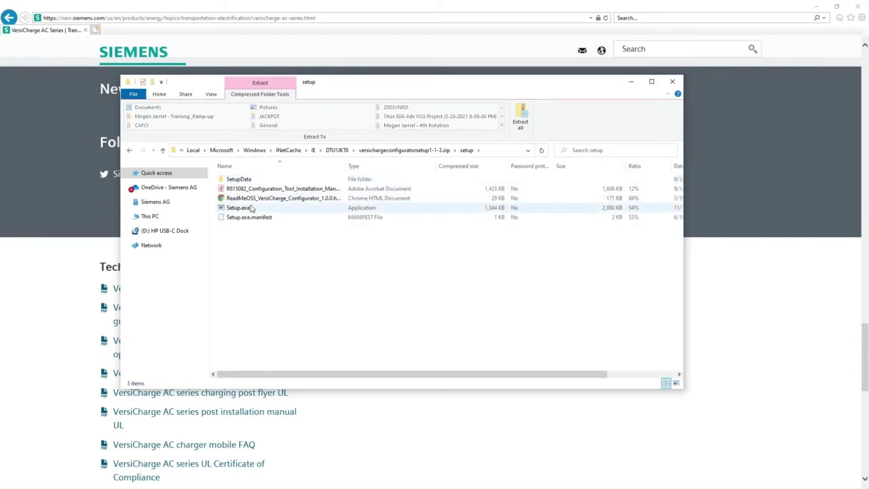
left_click(251, 208)
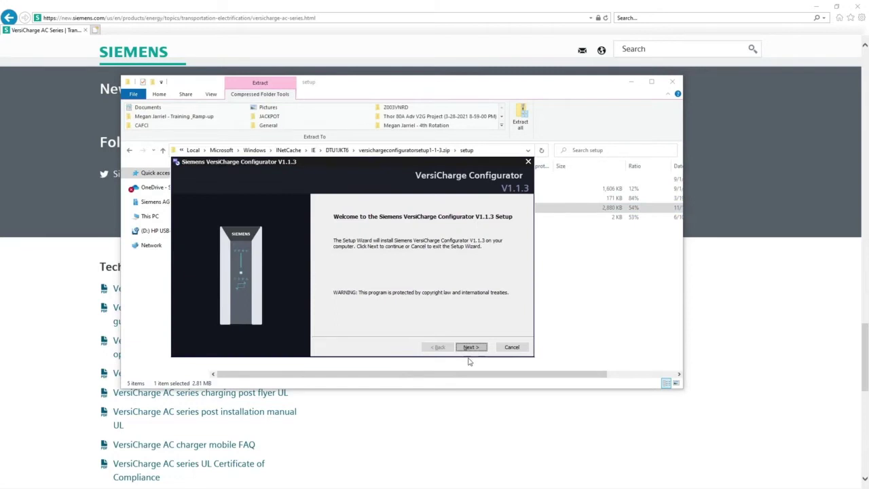
Step: Accept the licence terms and install Configurator V1.1.3 to the default folder with a desktop shortcut
left_click(471, 347)
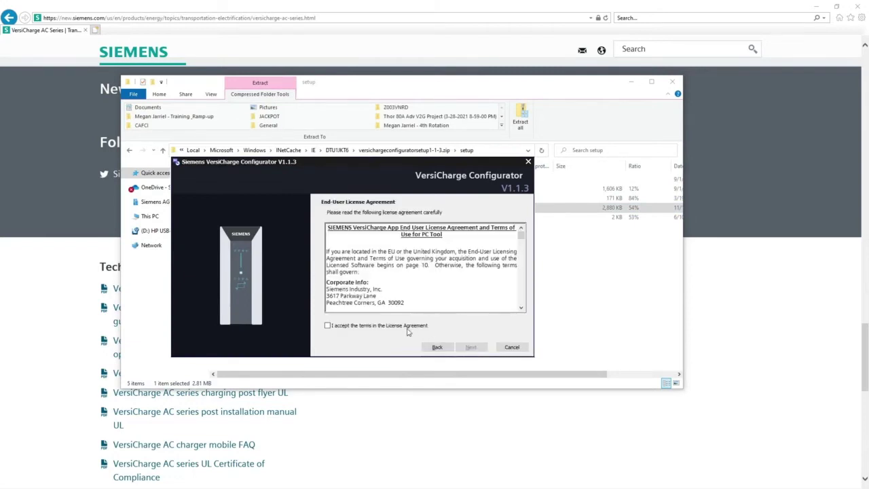
scroll(427, 303, "down", 3)
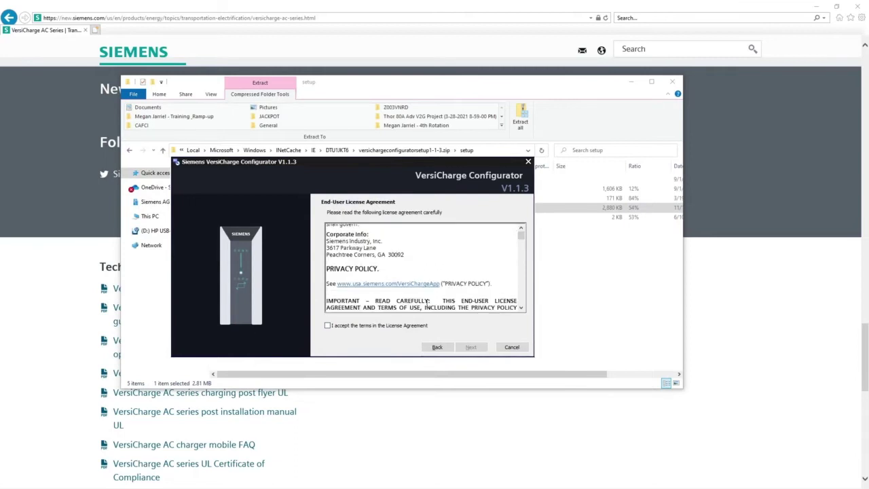
scroll(427, 303, "down", 10)
left_click(388, 326)
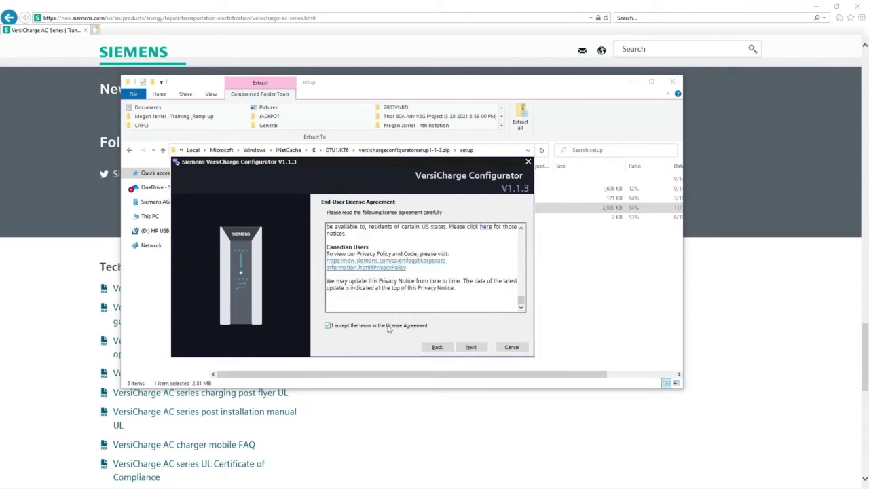
left_click(468, 348)
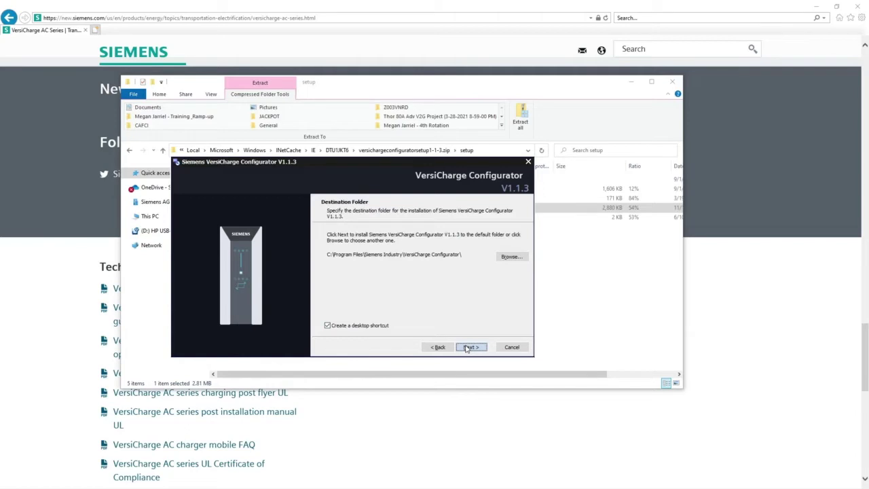
left_click(467, 348)
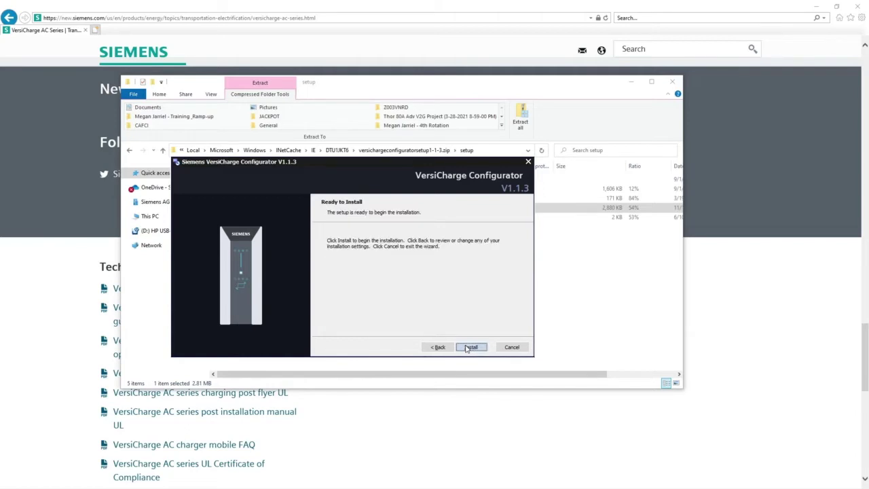
left_click(471, 347)
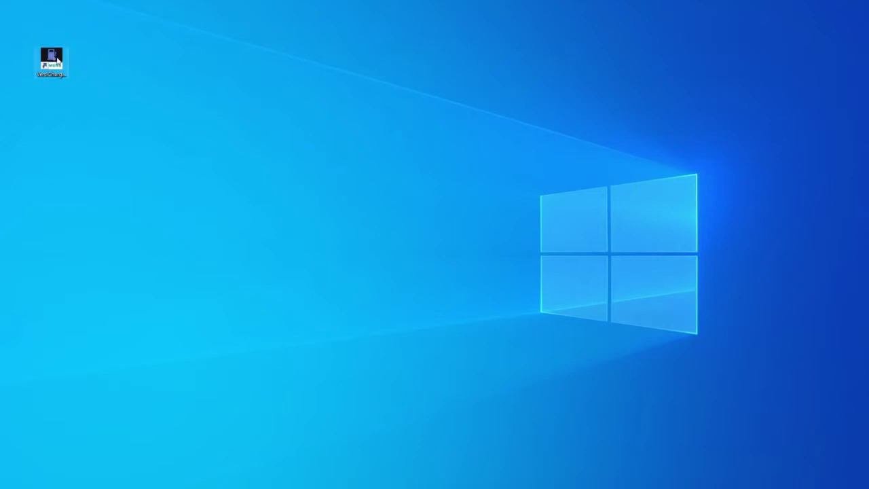
Step: Start VersiCharge Configurator from its desktop shortcut to reach the Welcome to VersiCharge page
left_click(57, 60)
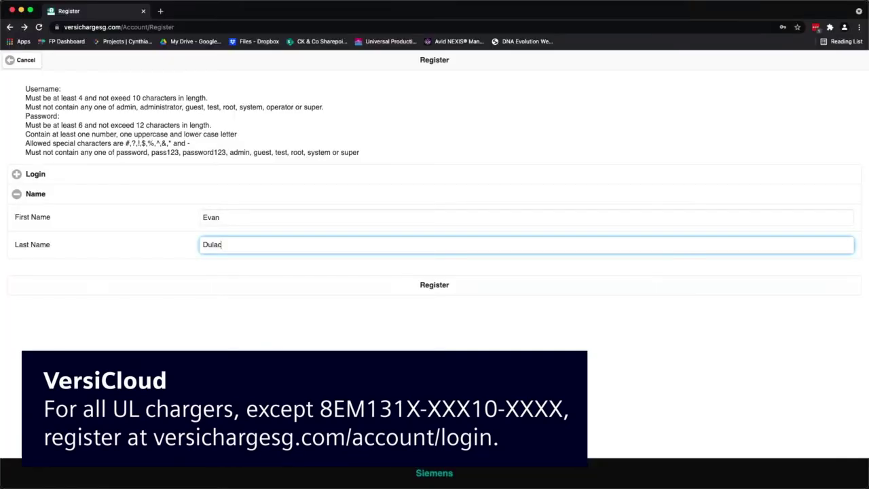
left_click(435, 275)
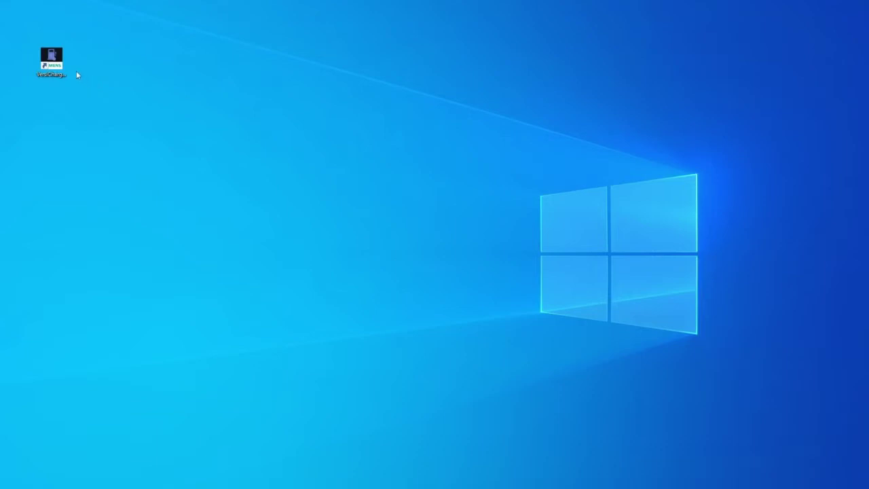
double_click(52, 60)
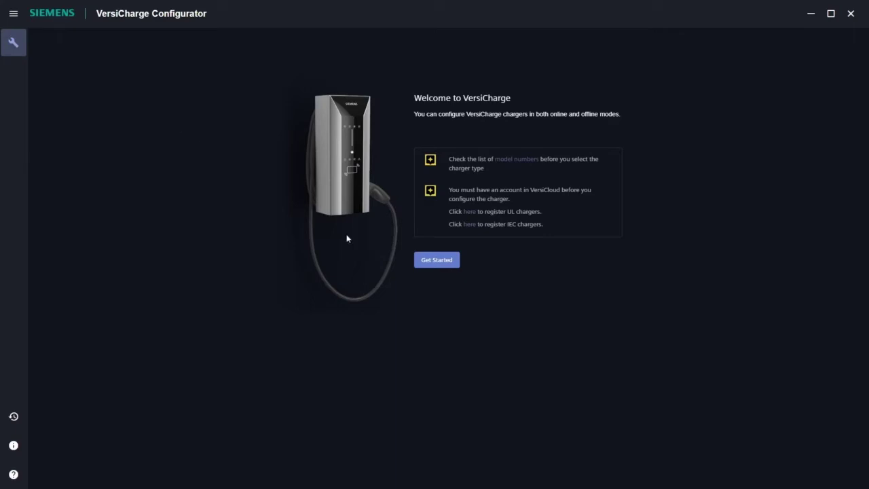
Step: Begin with Get Started and continue using the 'I have an Internet connection' option
left_click(422, 259)
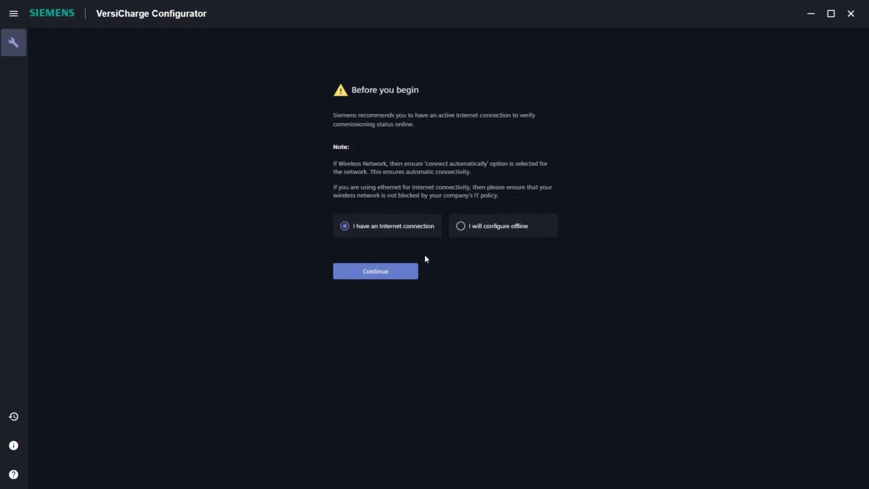
left_click(403, 275)
Step: Enter the account e-mail address as Email ID, keep the America/New_York time zone, and submit
left_click(410, 271)
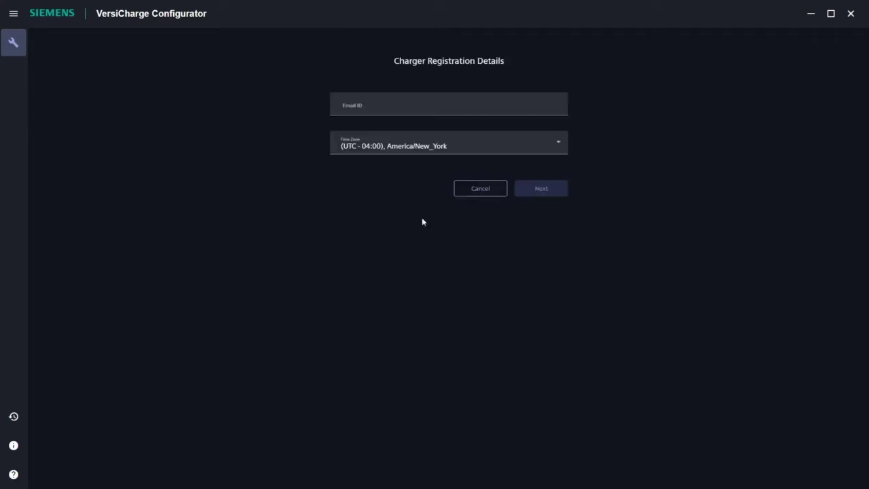
left_click(396, 114)
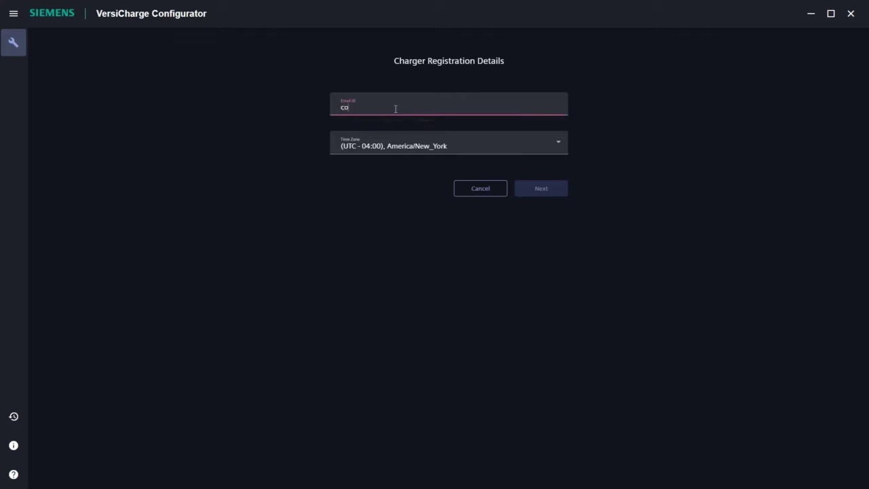
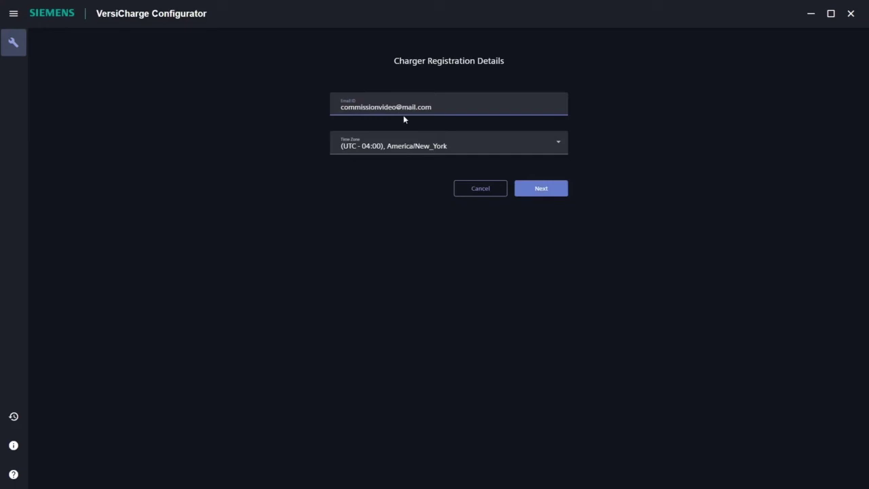
left_click(531, 192)
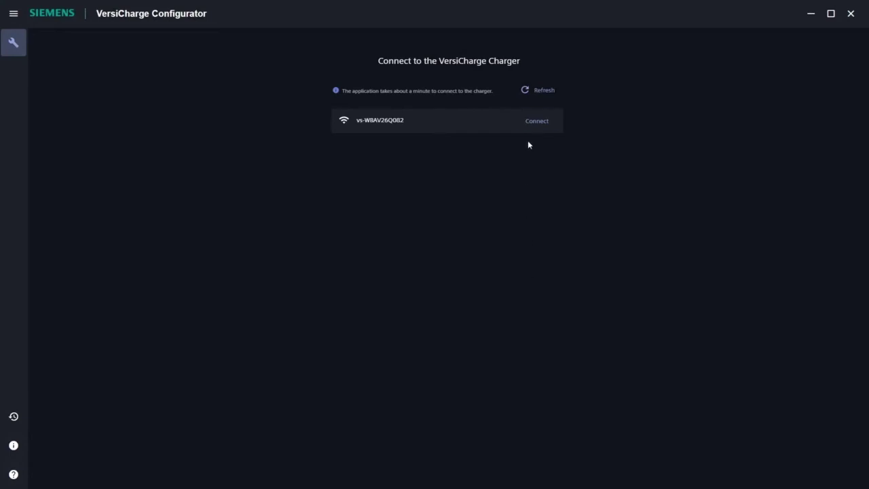
Step: Connect to the listed charger network until 'Charger is Connected' shows firmware System 4.2.9, Com 2.112
left_click(536, 124)
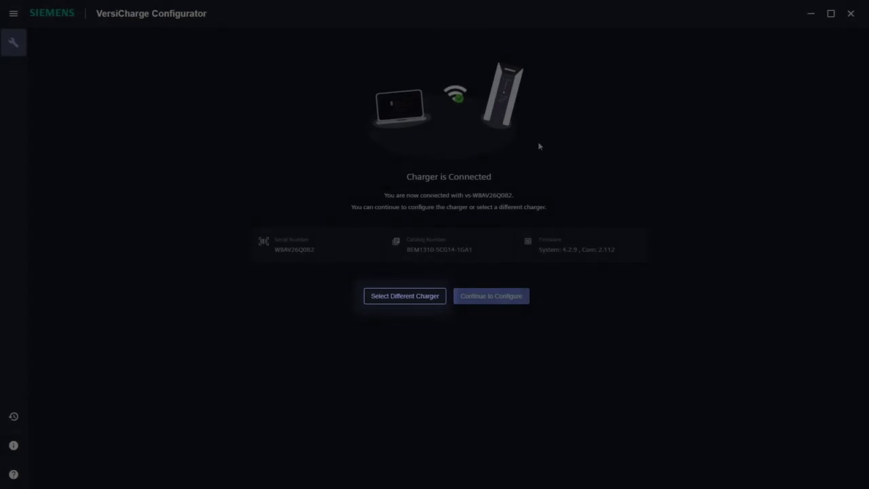
Step: Choose Connect to the Internet, look at the Ethernet settings, then pick the Wi-Fi connection mode
left_click(497, 302)
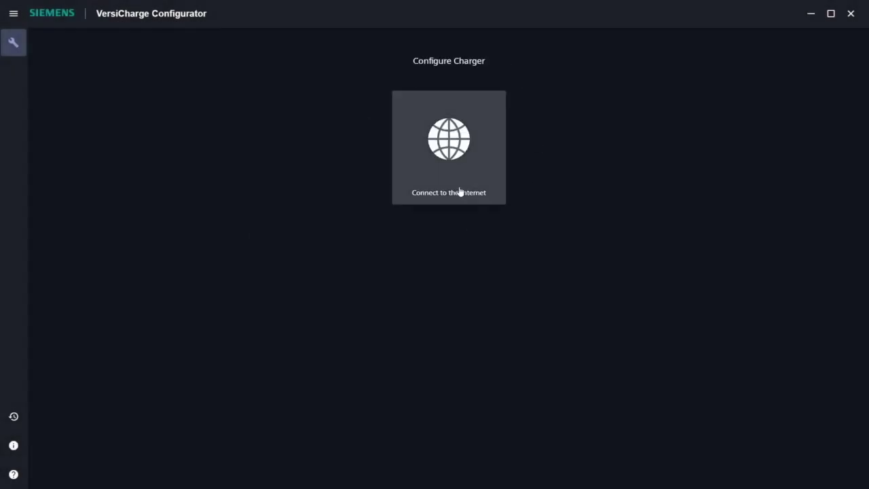
left_click(479, 167)
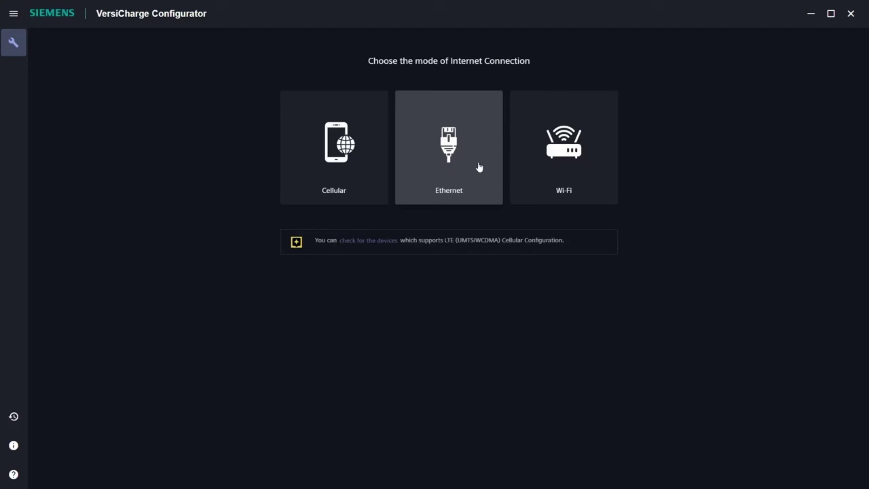
left_click(479, 166)
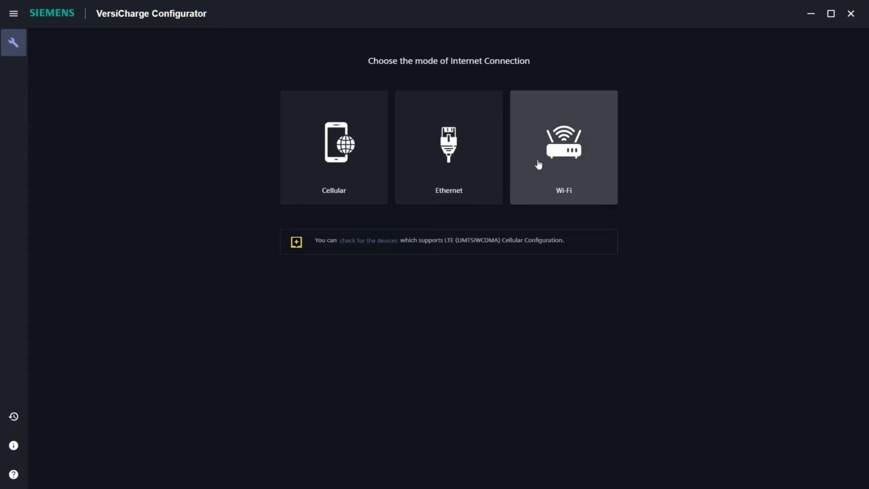
left_click(538, 163)
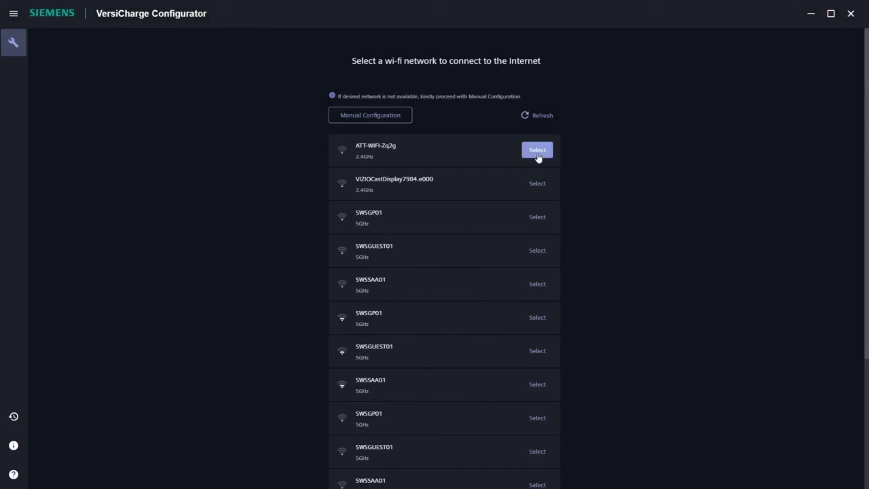
Step: Select ATT-WIFI-Zq2g, paste its network password, and send the Wi-Fi settings to the charger
left_click(538, 151)
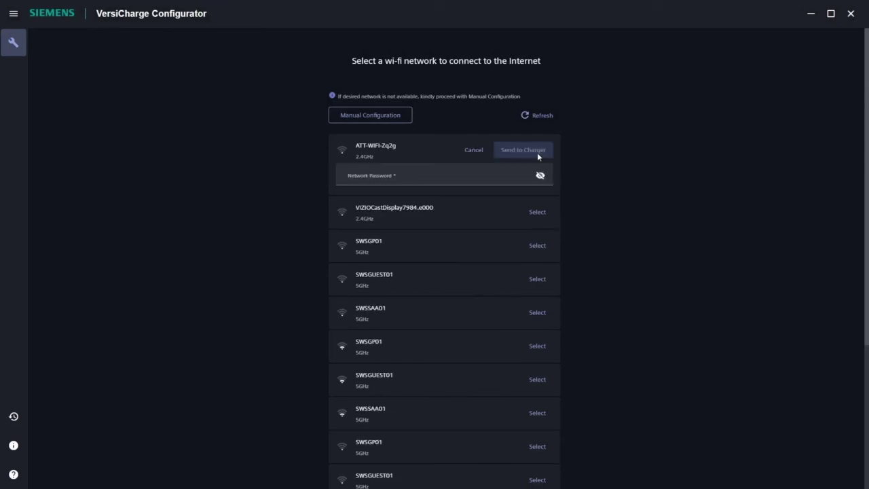
left_click(473, 175)
key("ctrl+v")
left_click(503, 151)
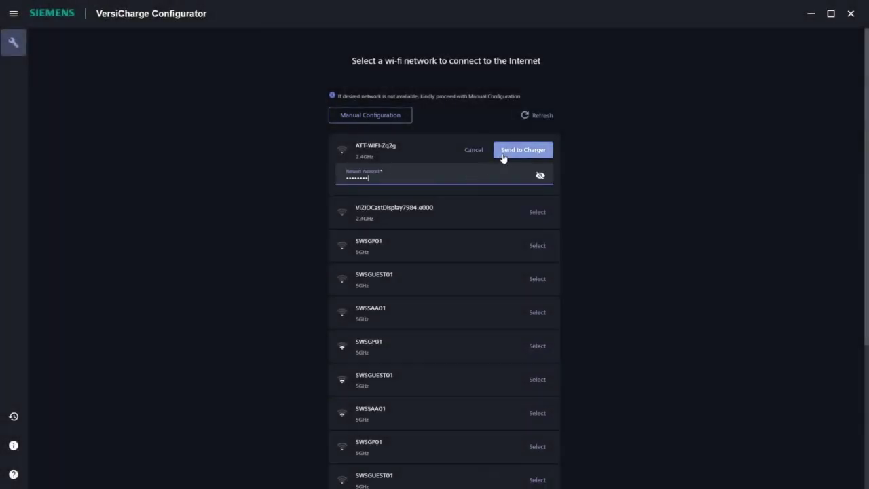
left_click(503, 153)
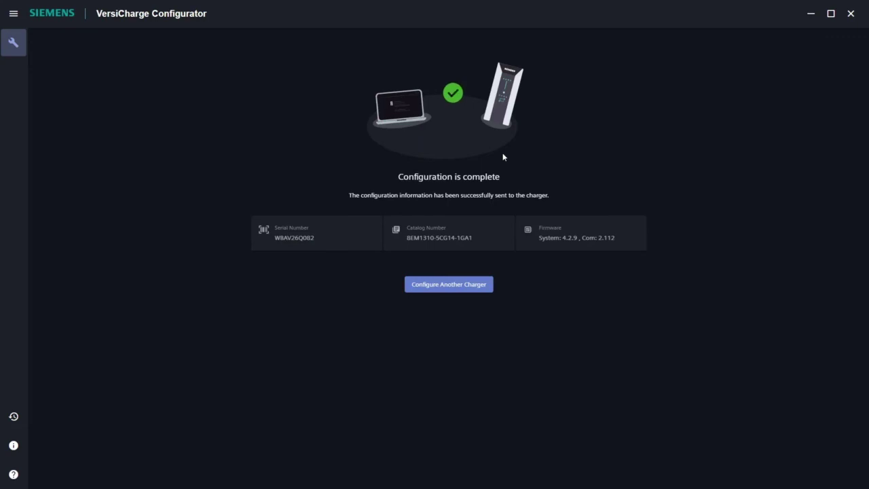
Step: After 'Configuration is complete' appears, choose Configure Another Charger to return to the welcome page
left_click(446, 285)
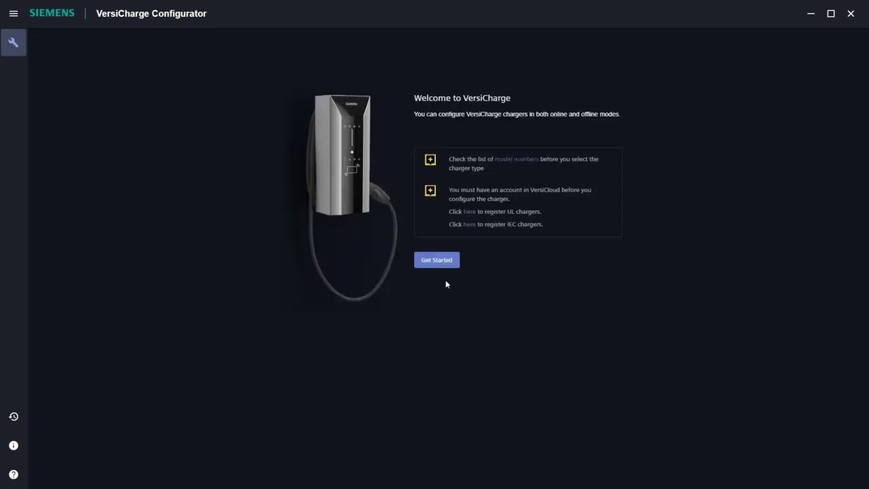